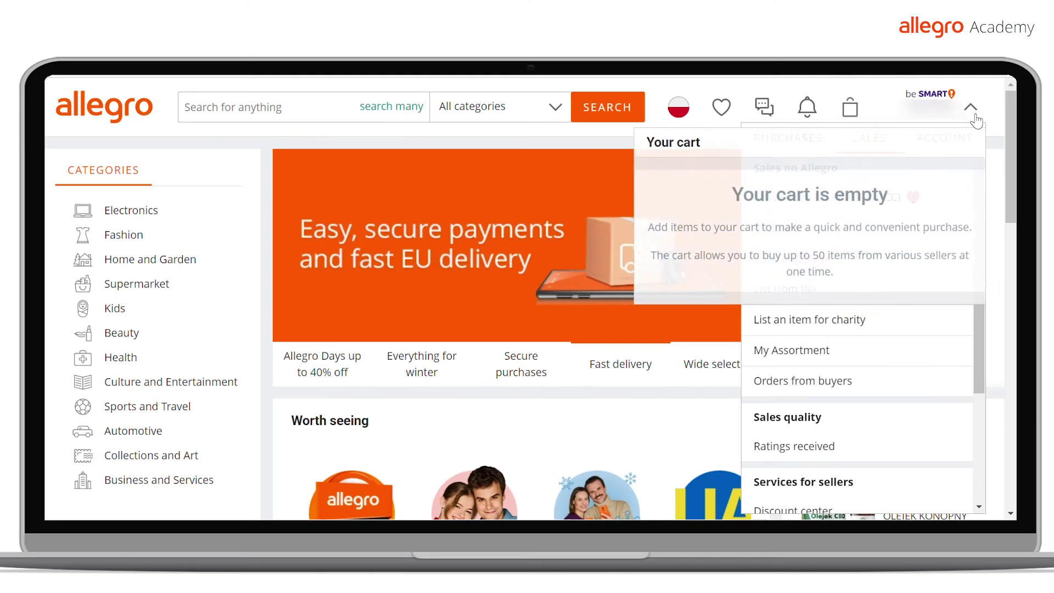
# - Go from the account menu to My account, Sales, Subscriptions and launch Allegro Analytics
pyautogui.click(953, 139)
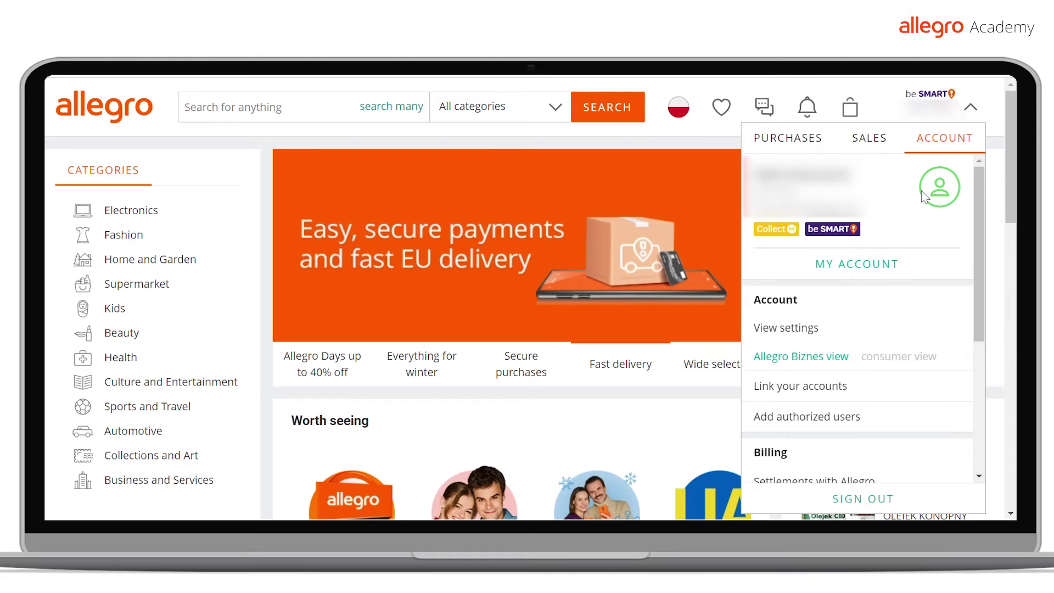
pyautogui.click(877, 265)
pyautogui.click(227, 157)
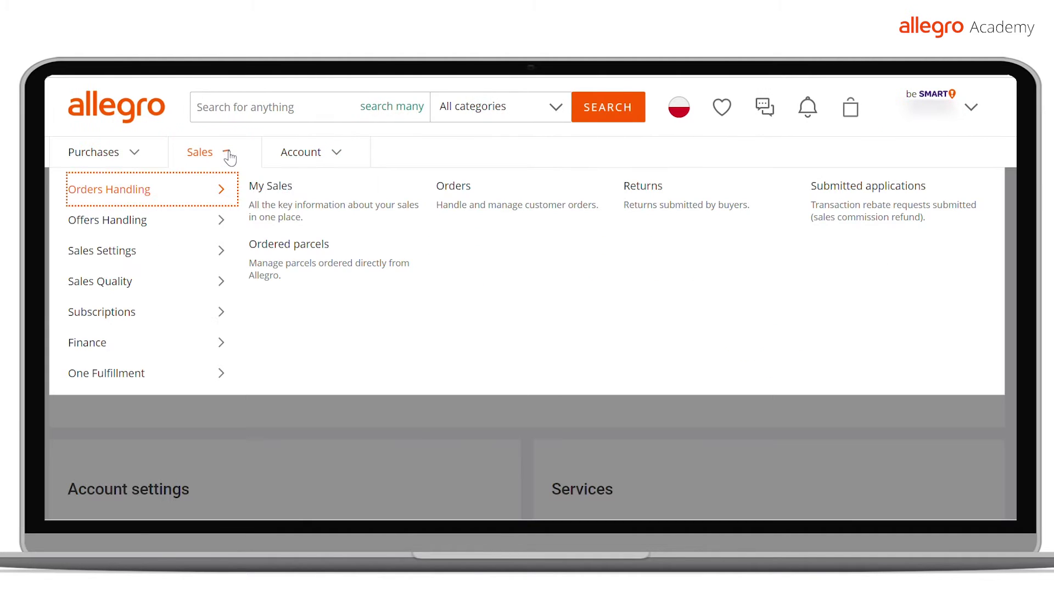
pyautogui.click(235, 314)
pyautogui.click(308, 270)
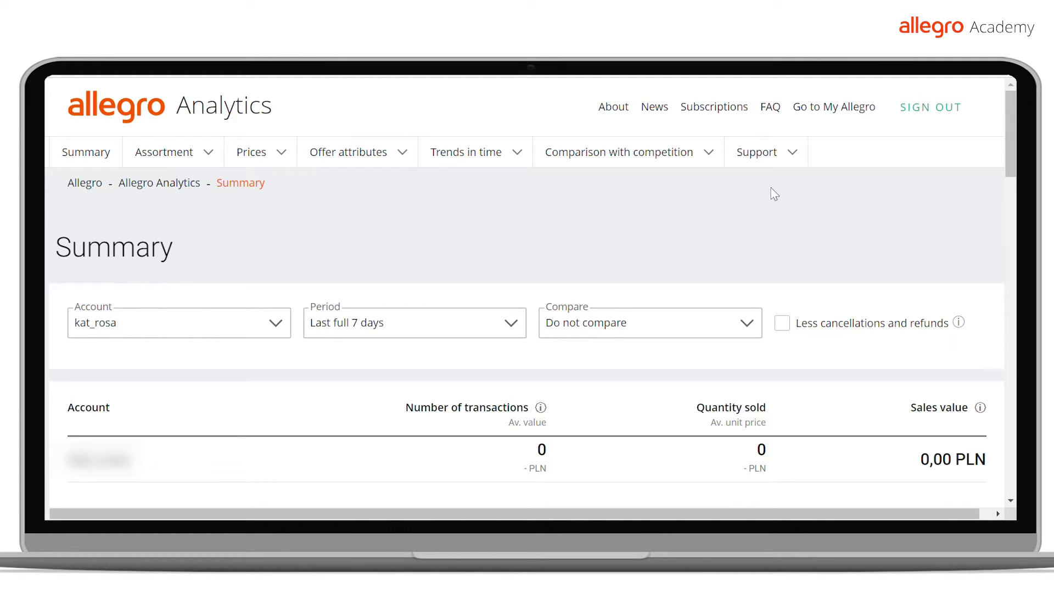
pyautogui.click(771, 108)
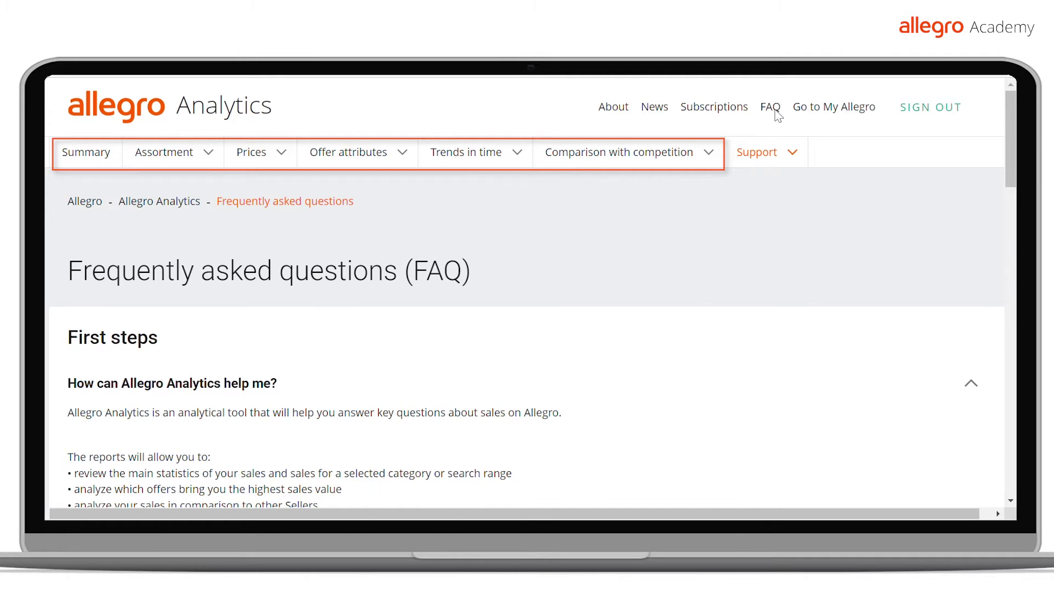
pyautogui.click(219, 161)
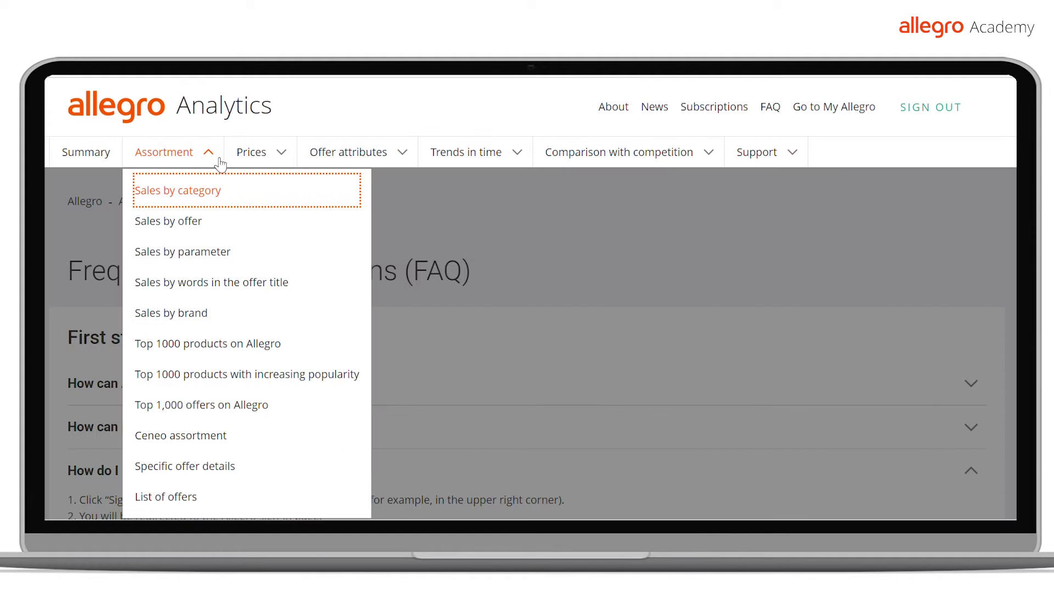
pyautogui.click(288, 164)
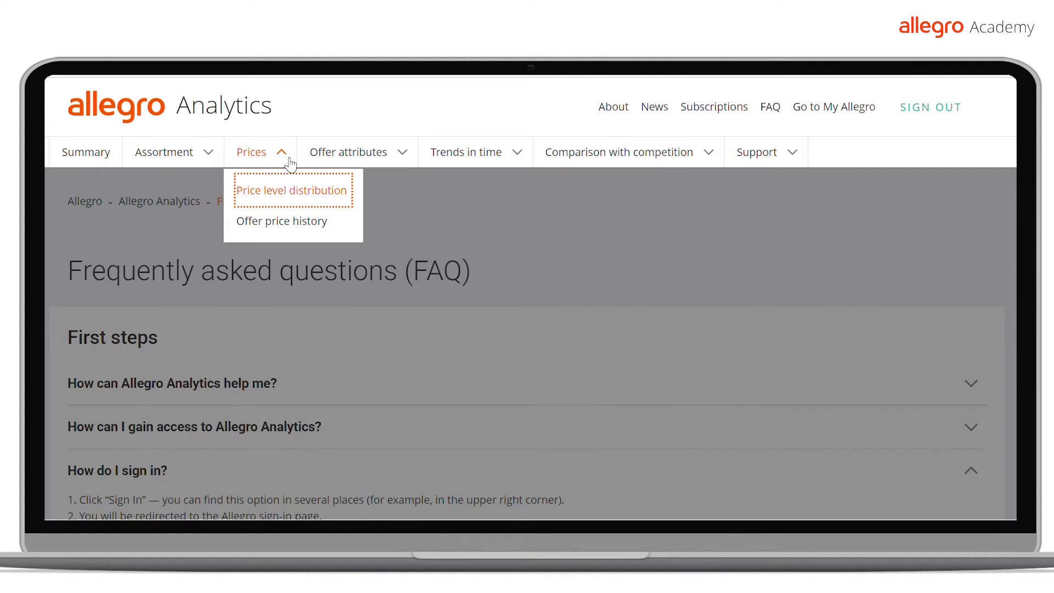
pyautogui.click(411, 156)
pyautogui.click(523, 162)
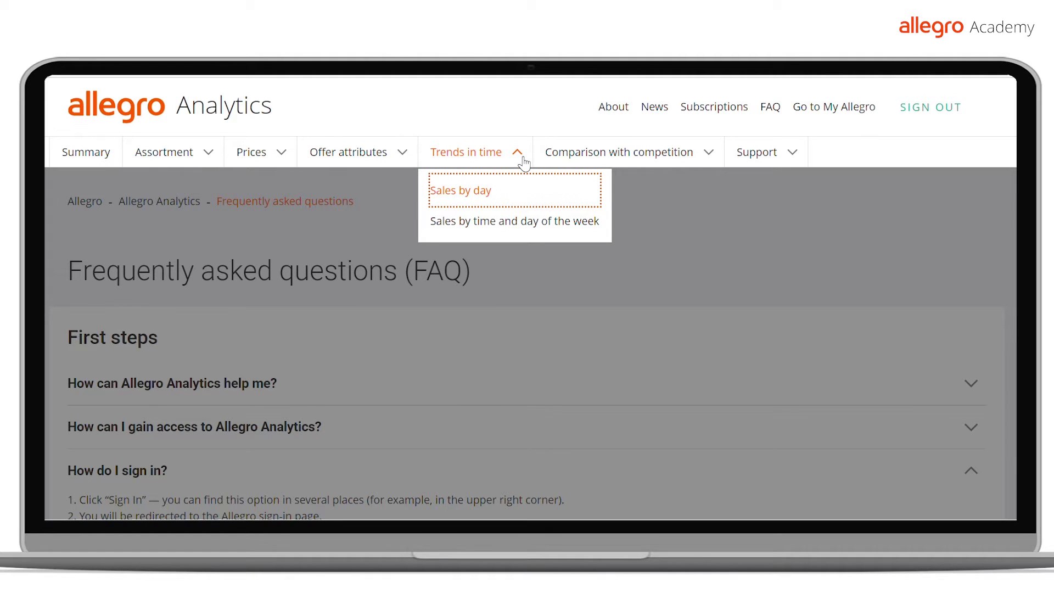
pyautogui.click(710, 157)
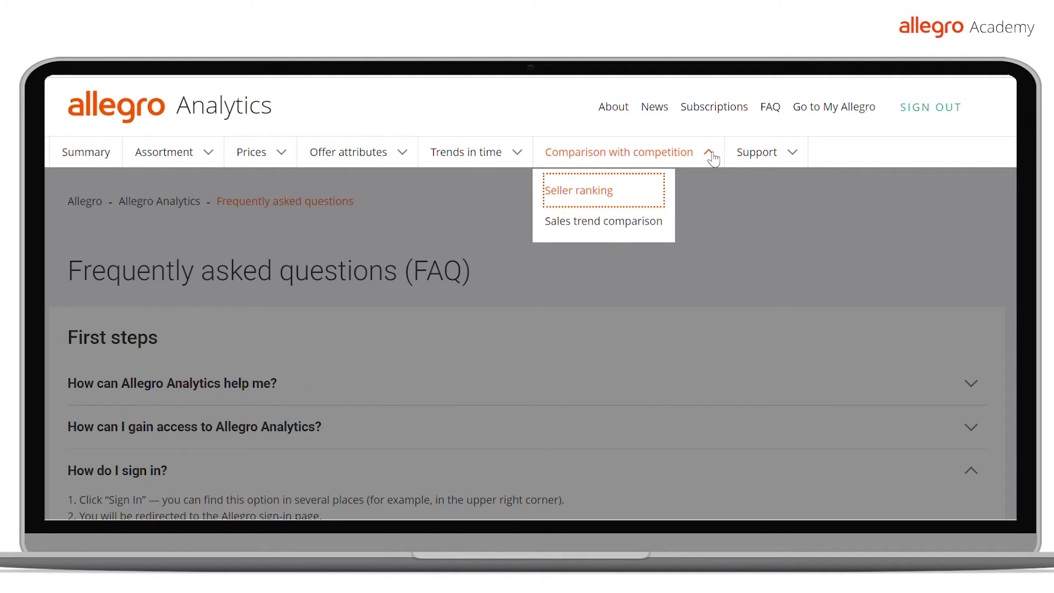
pyautogui.click(703, 163)
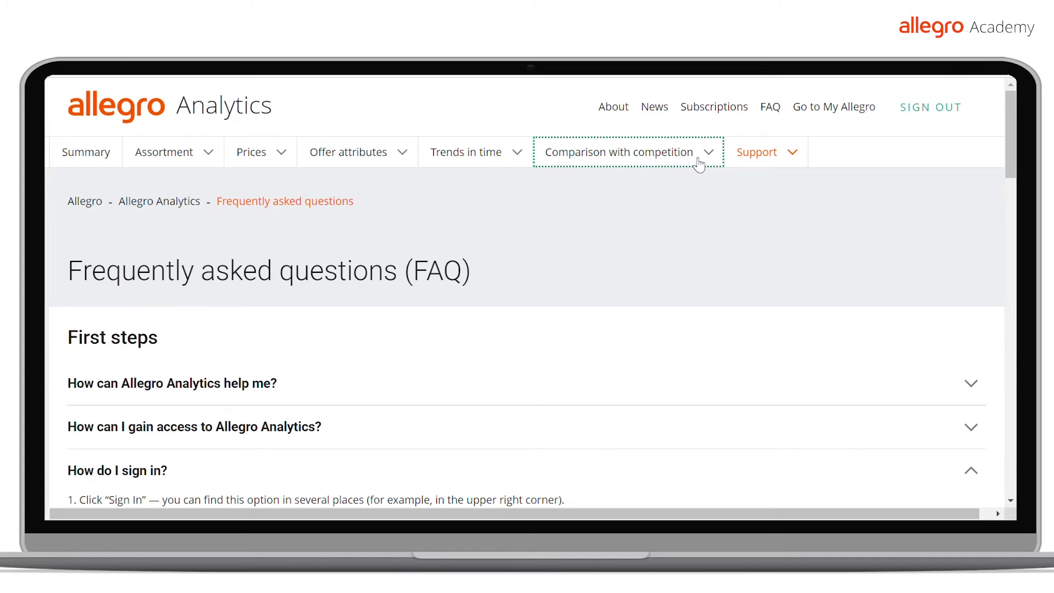
pyautogui.click(94, 162)
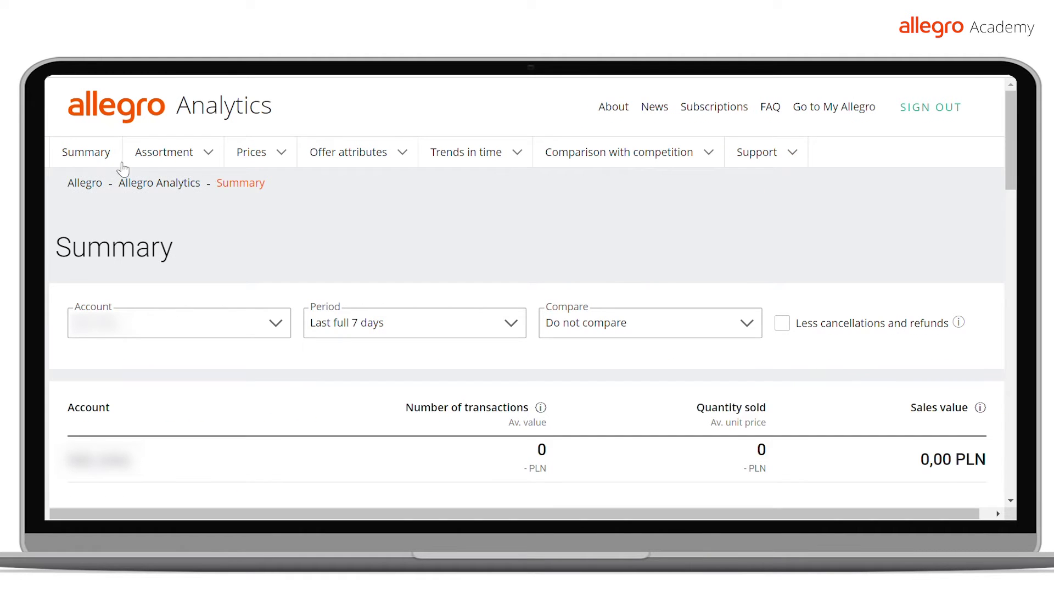
# - Open the Assortment > Sales by category report
pyautogui.scroll(-2, 571, 250)
pyautogui.click(512, 223)
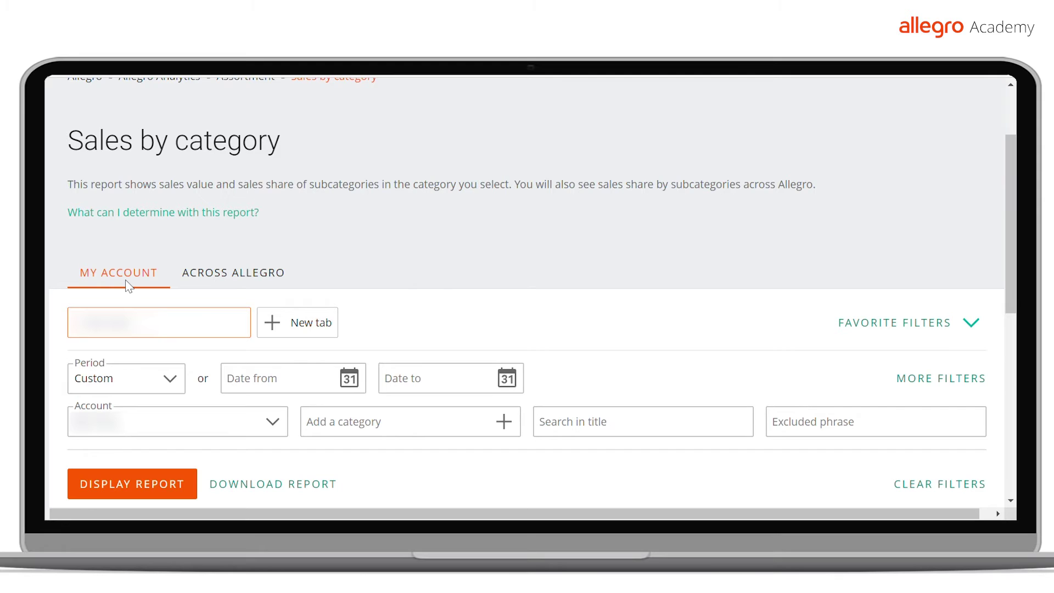
# - Switch the report to sales across Allegro, then back to My account sales
pyautogui.click(250, 276)
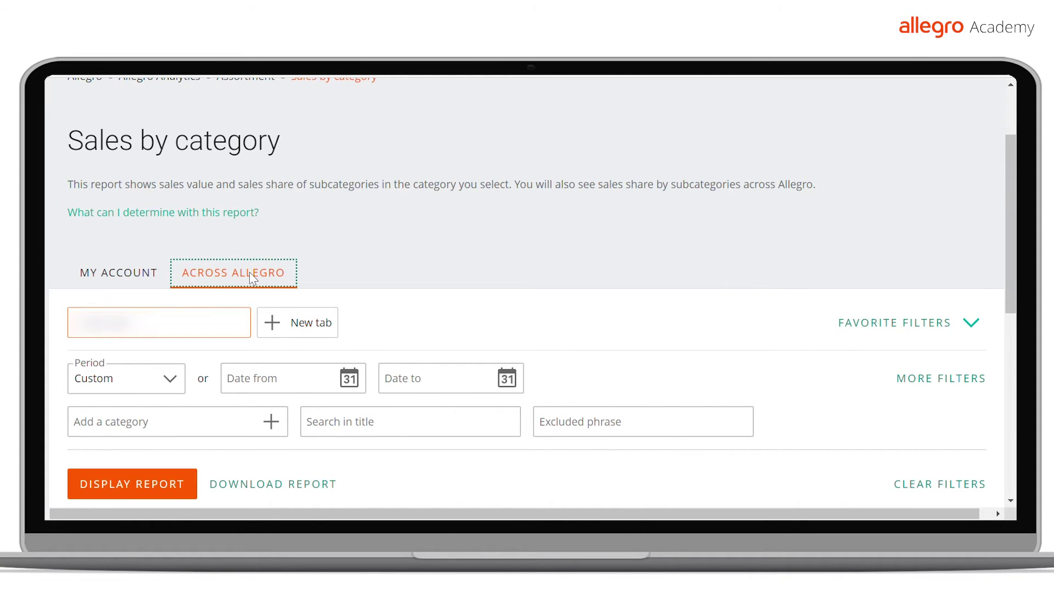
pyautogui.scroll(-1, 251, 277)
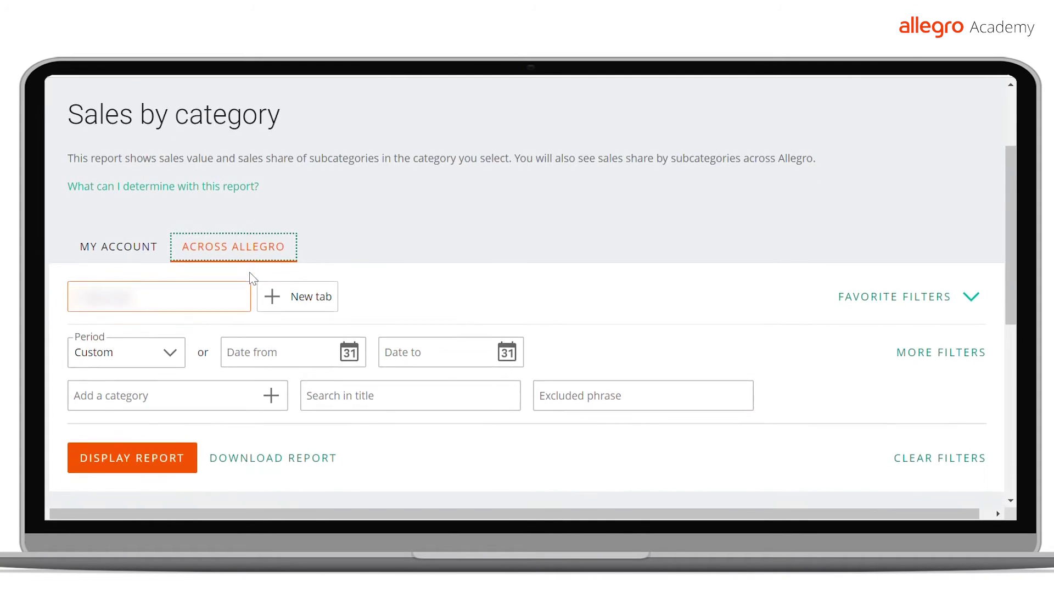
pyautogui.click(144, 258)
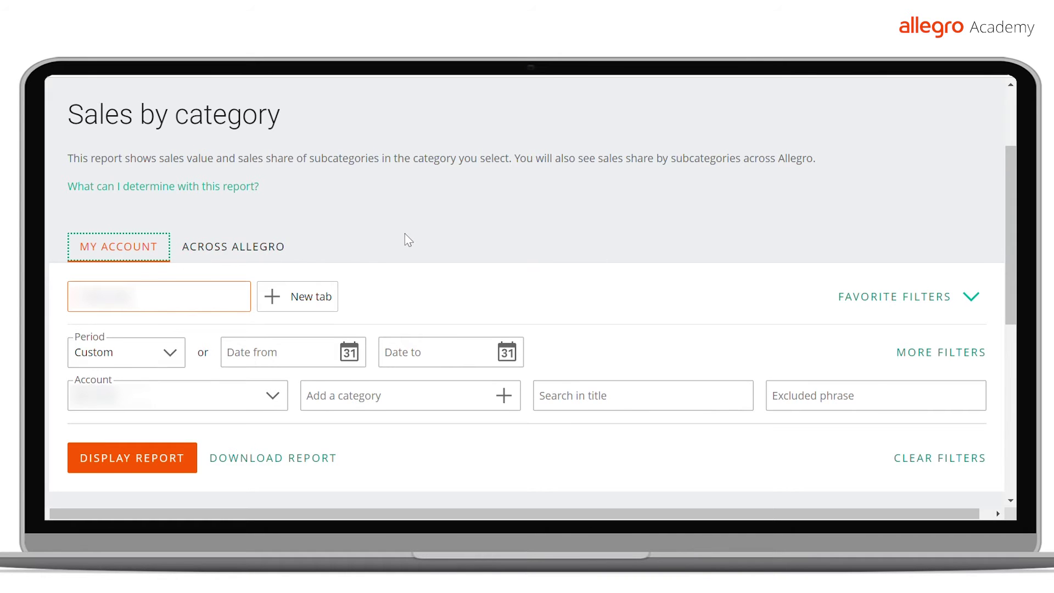
pyautogui.scroll(-2, 404, 233)
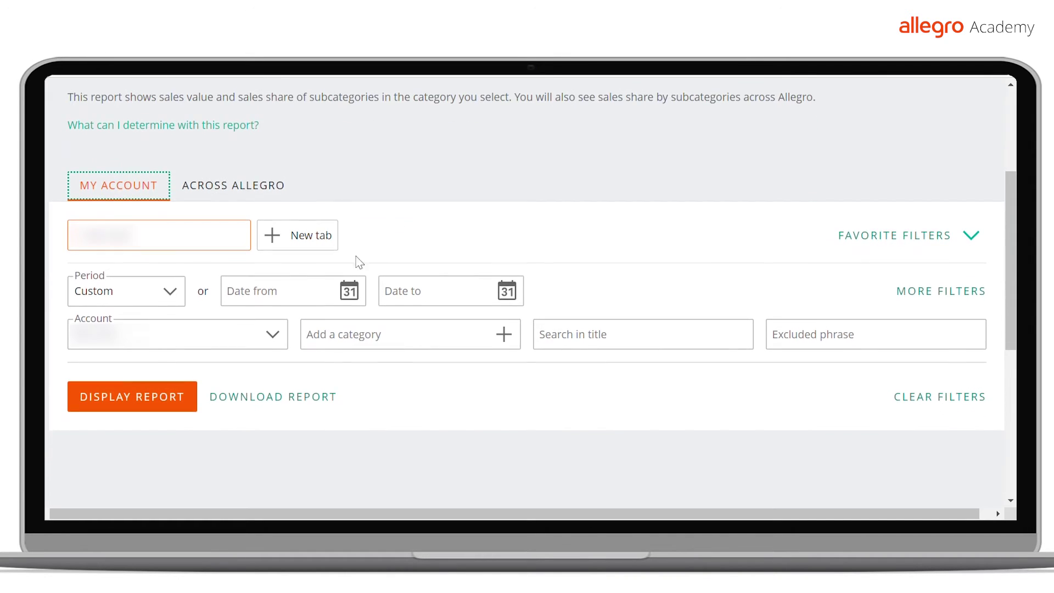
# - Set the reporting period to Last 365 days (February 6, 2022 to February 6, 2023)
pyautogui.click(177, 302)
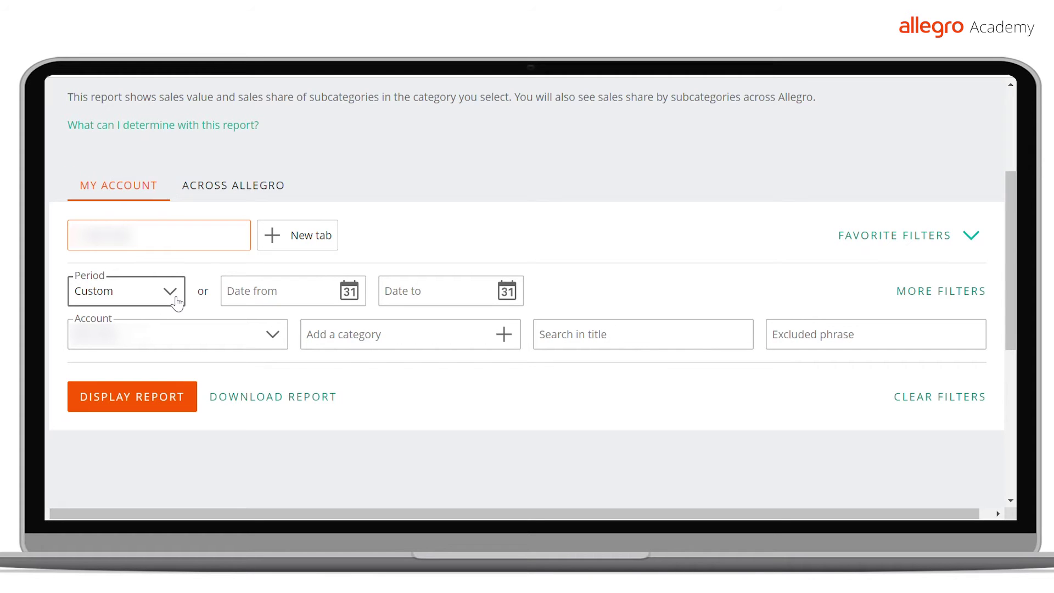
pyautogui.press('Up')
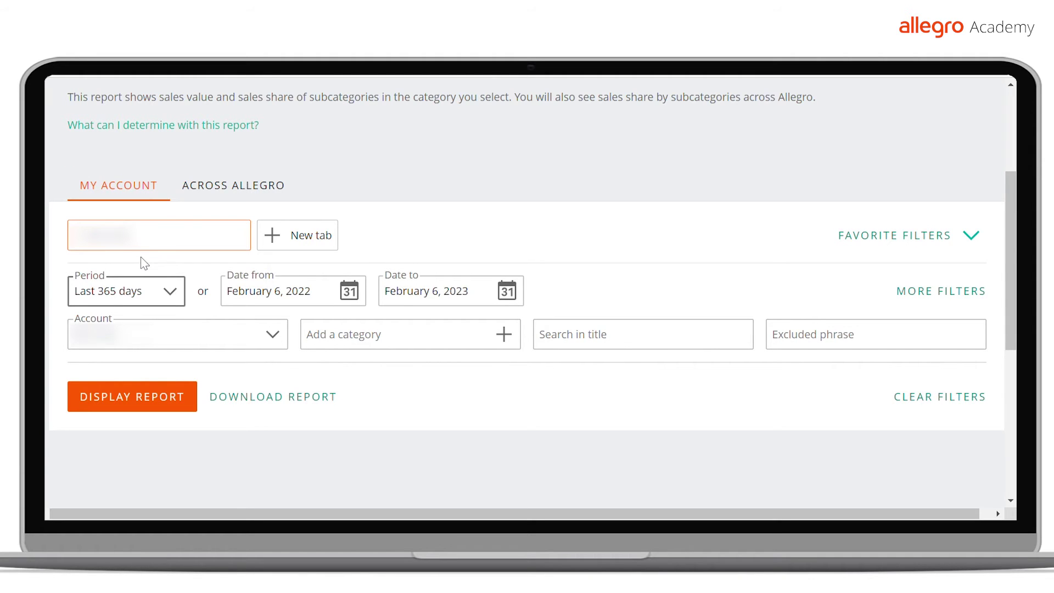
pyautogui.scroll(-1, 477, 249)
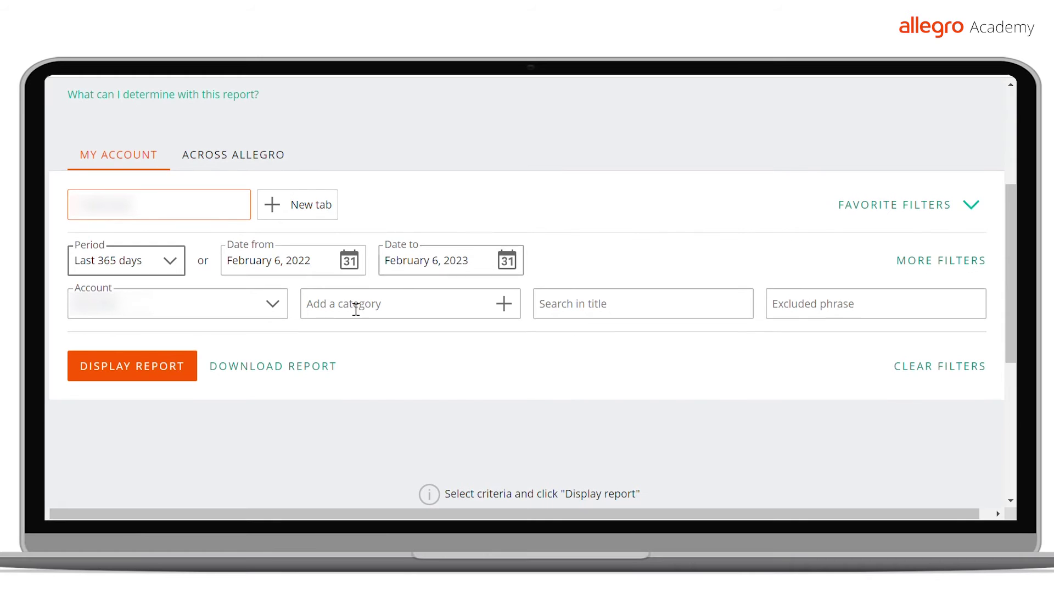
pyautogui.click(274, 317)
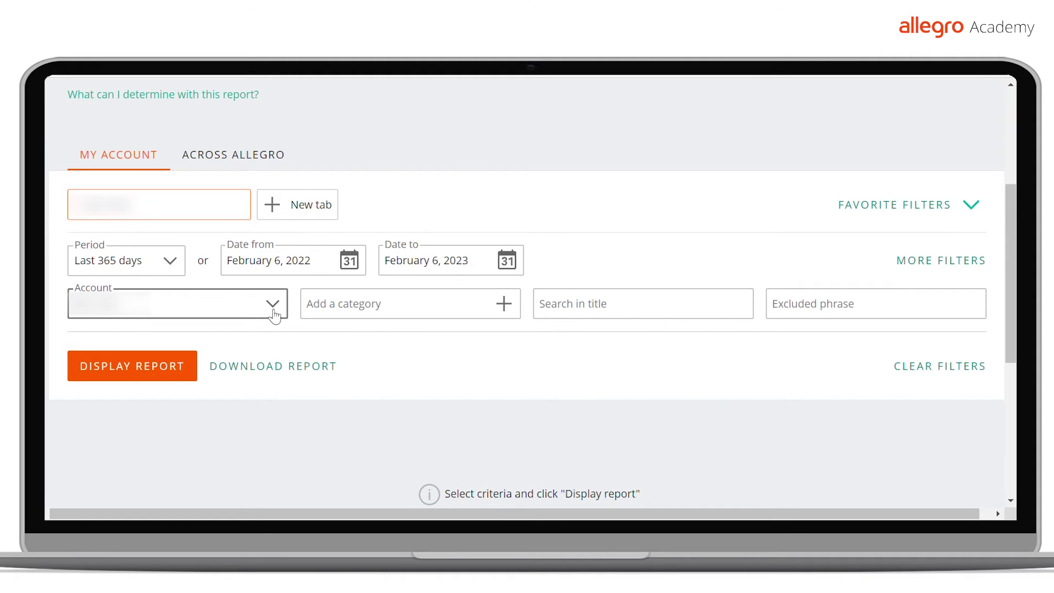
pyautogui.click(426, 310)
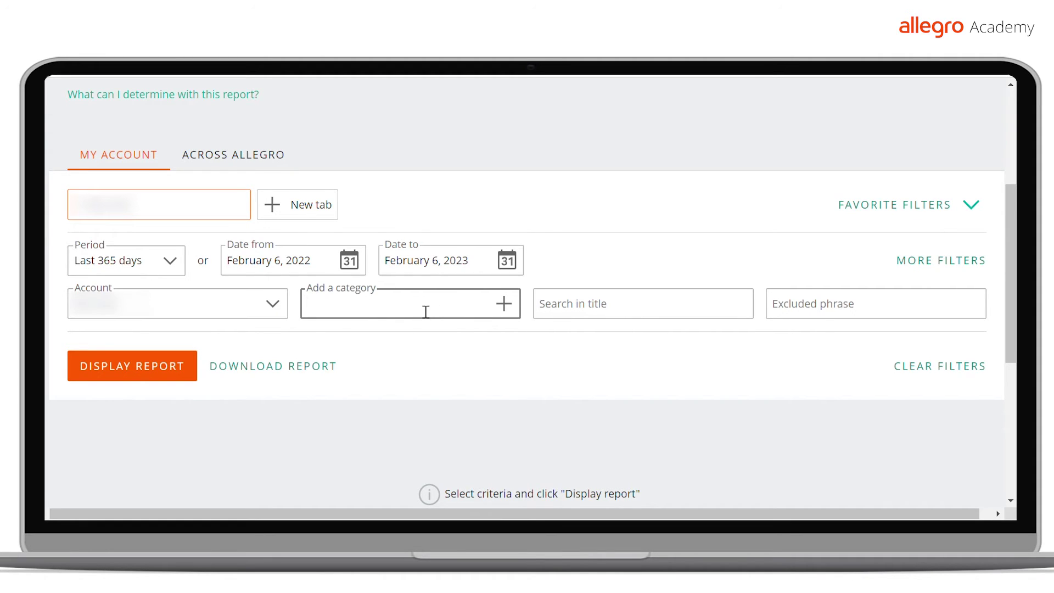
# - Add Fashion as a category filter from the 'fashion' suggestion and again from the category browser
pyautogui.write('fashion')
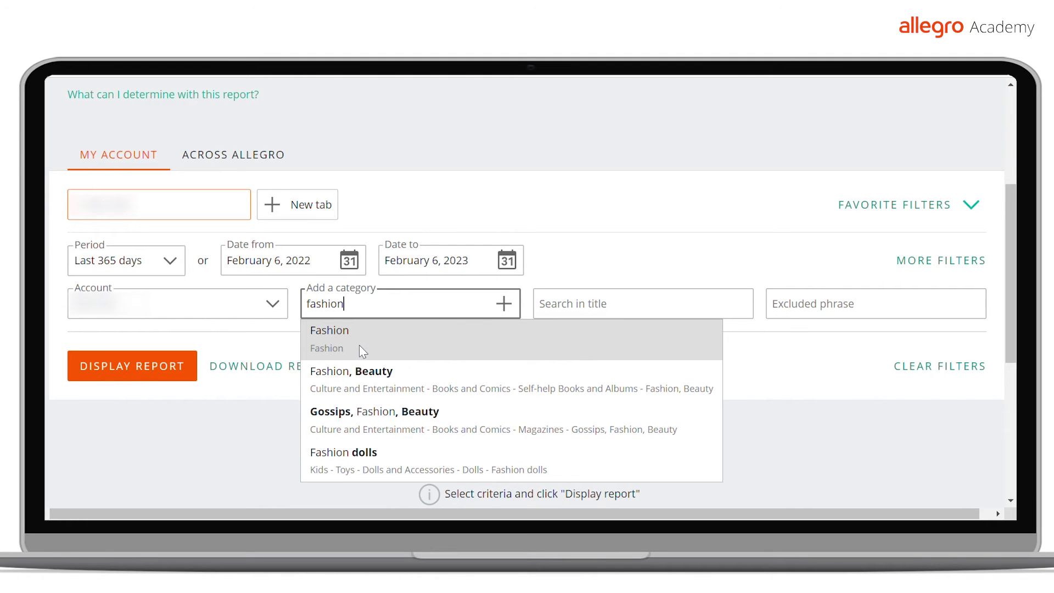
pyautogui.click(359, 344)
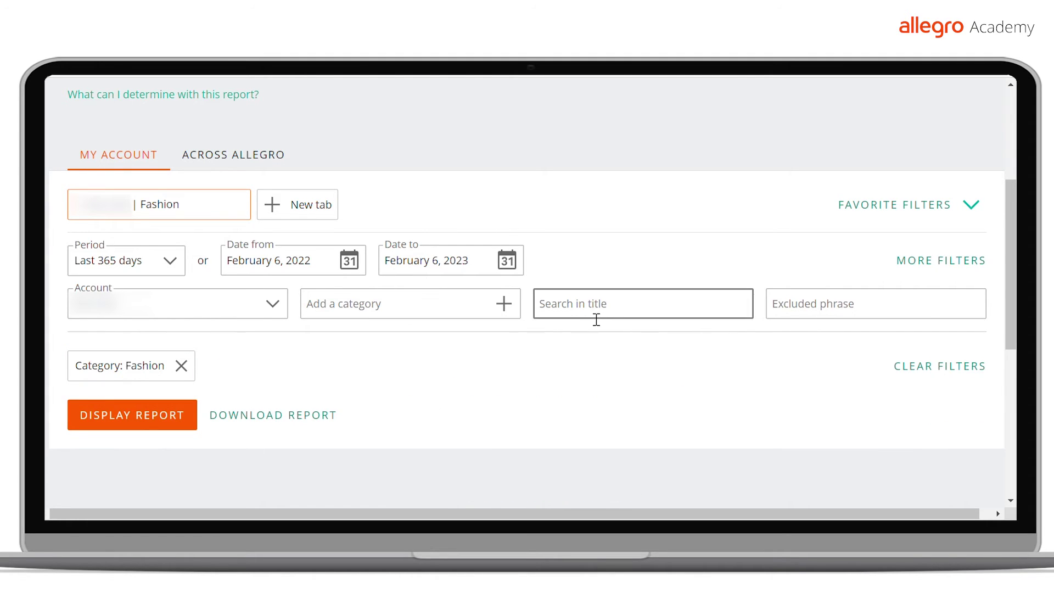
pyautogui.click(505, 311)
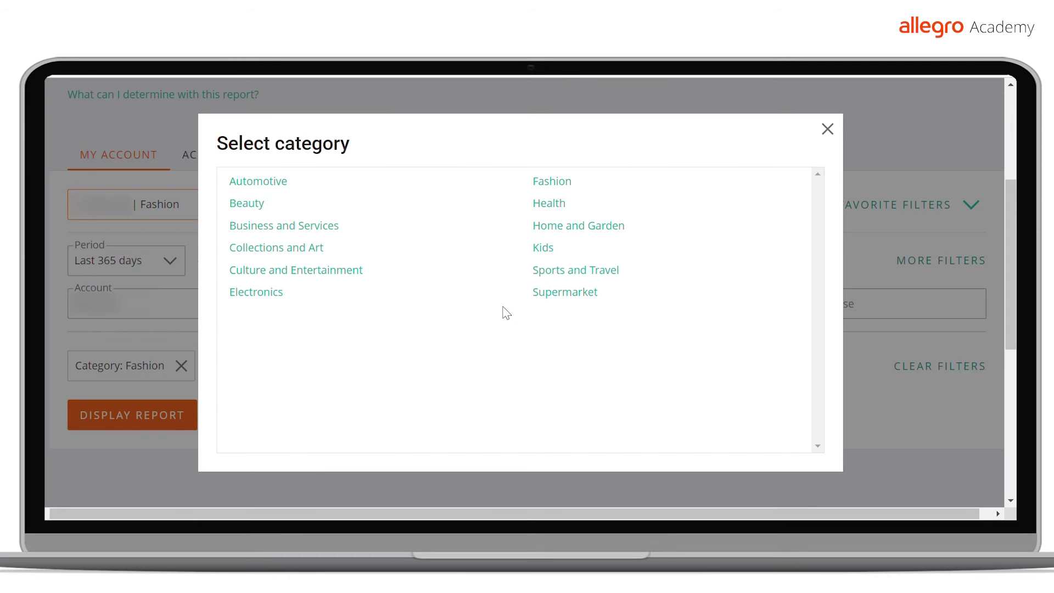
pyautogui.click(563, 182)
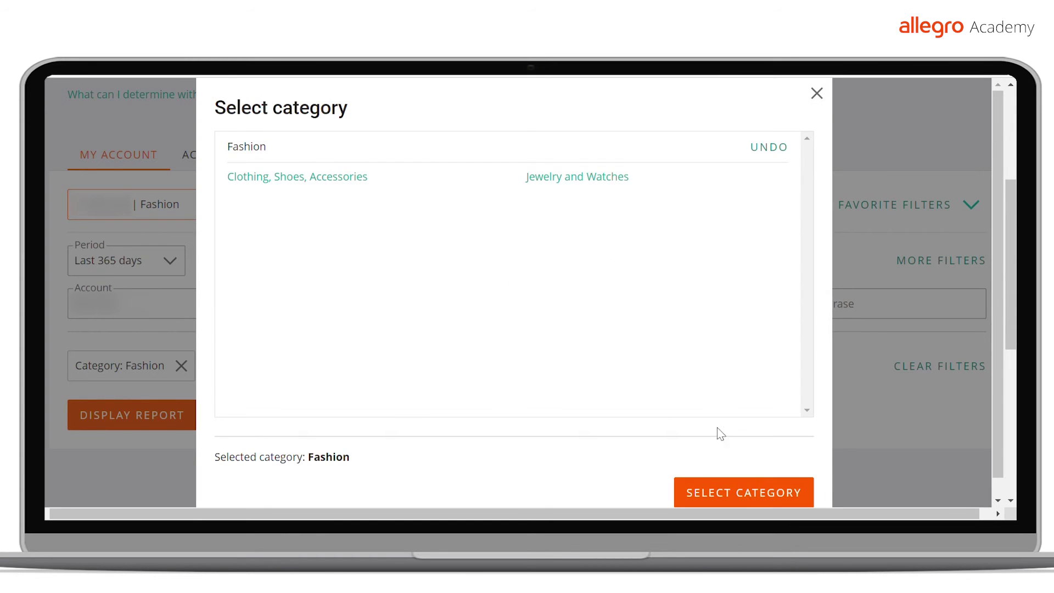
pyautogui.click(704, 492)
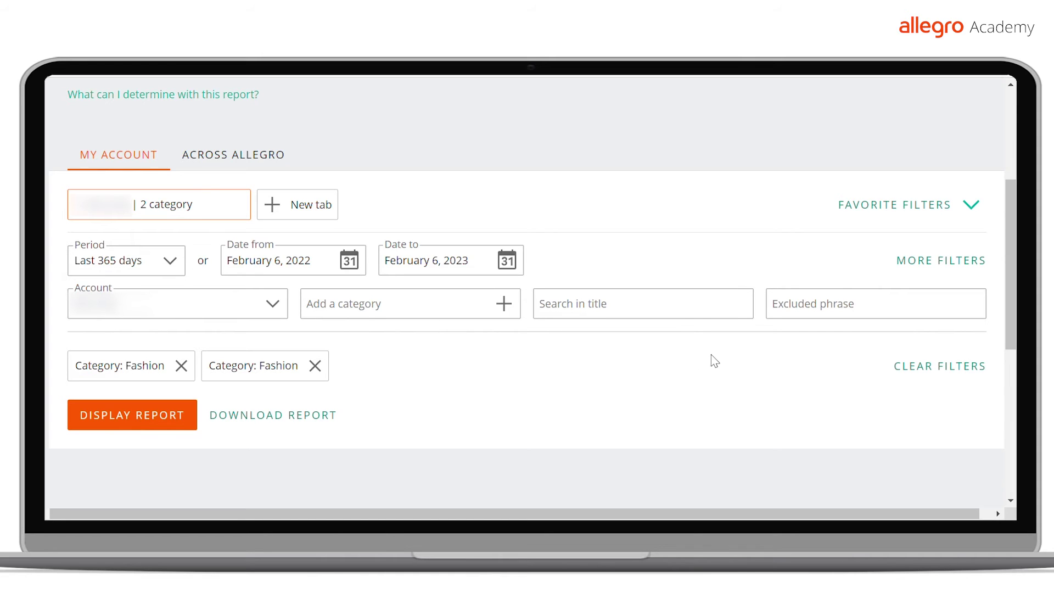
pyautogui.click(695, 317)
# - Search titles everywhere for the phrase 'phone'
pyautogui.click(695, 316)
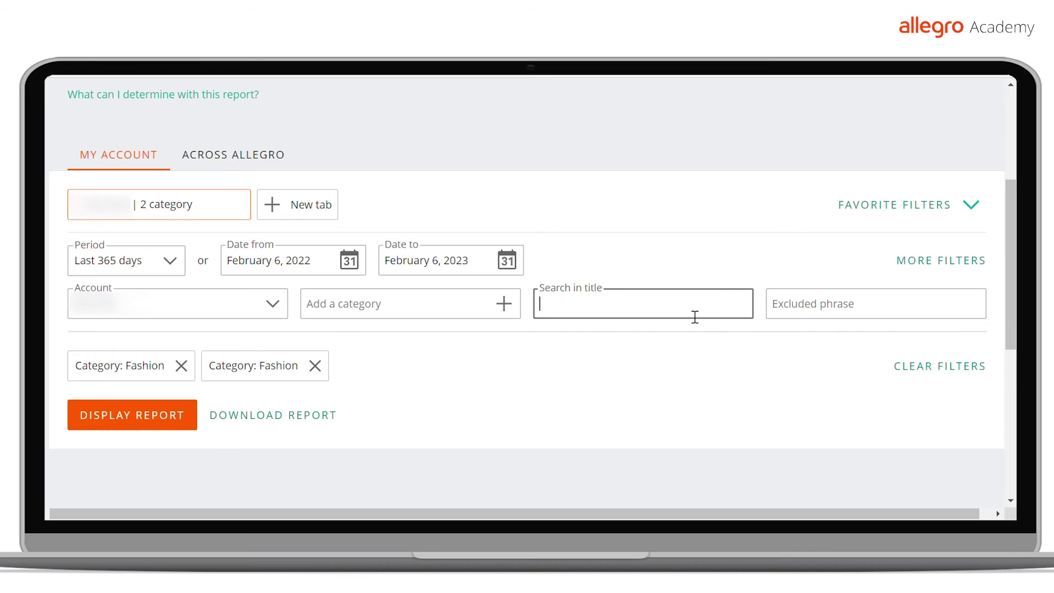
pyautogui.write('phone')
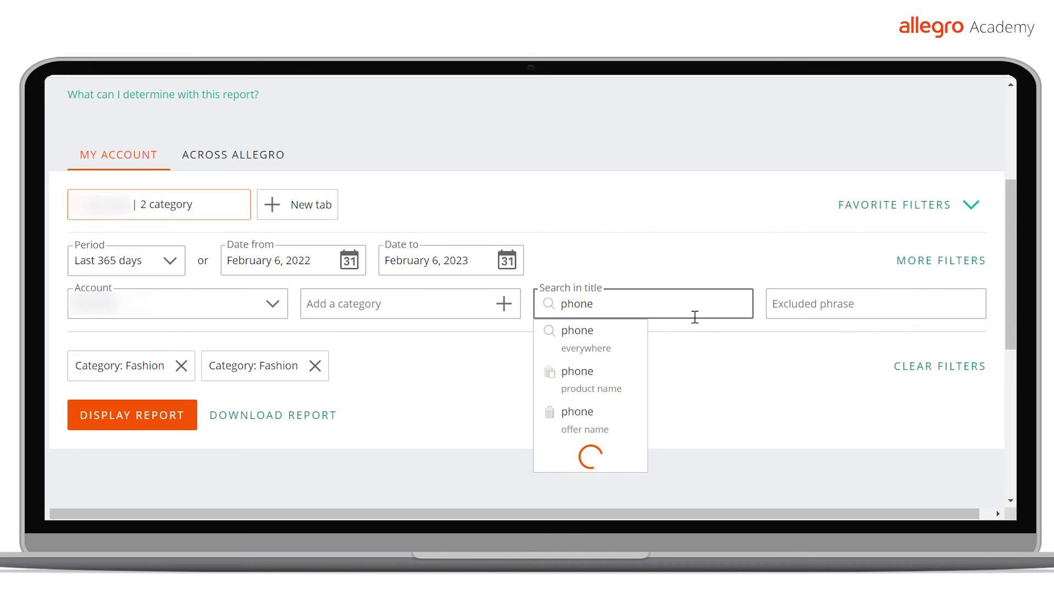
pyautogui.click(590, 349)
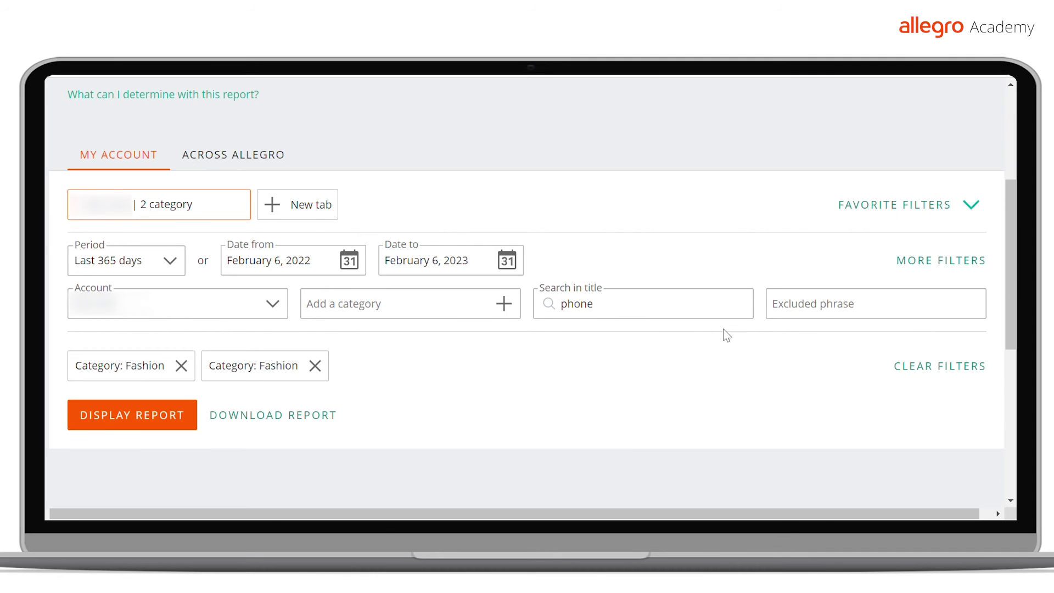
# - Exclude offers mentioning 'dress' everywhere via the Excluded phrase filter
pyautogui.click(861, 311)
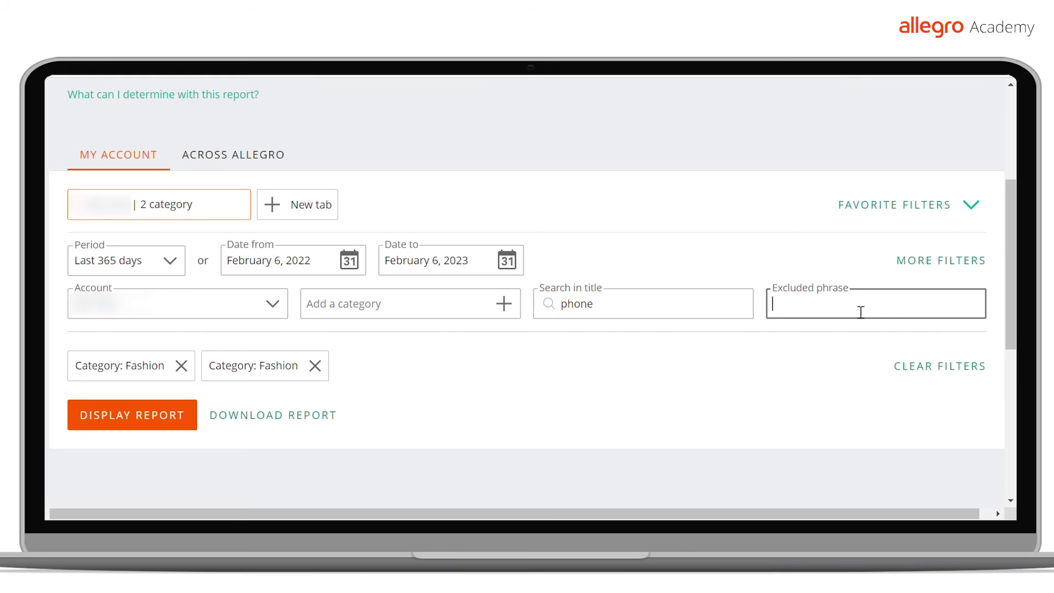
pyautogui.write('dress')
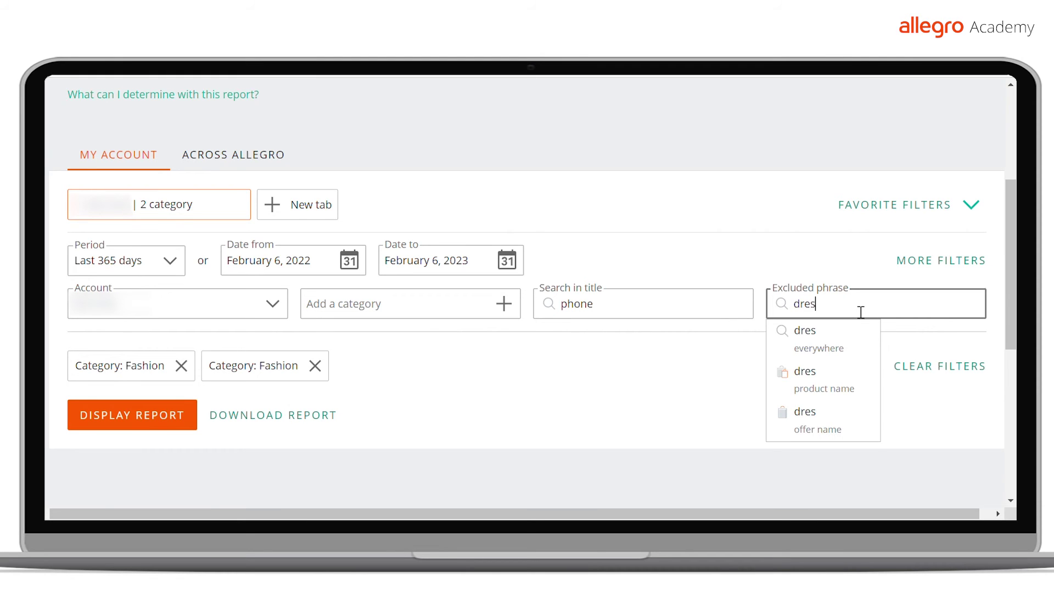
pyautogui.click(846, 338)
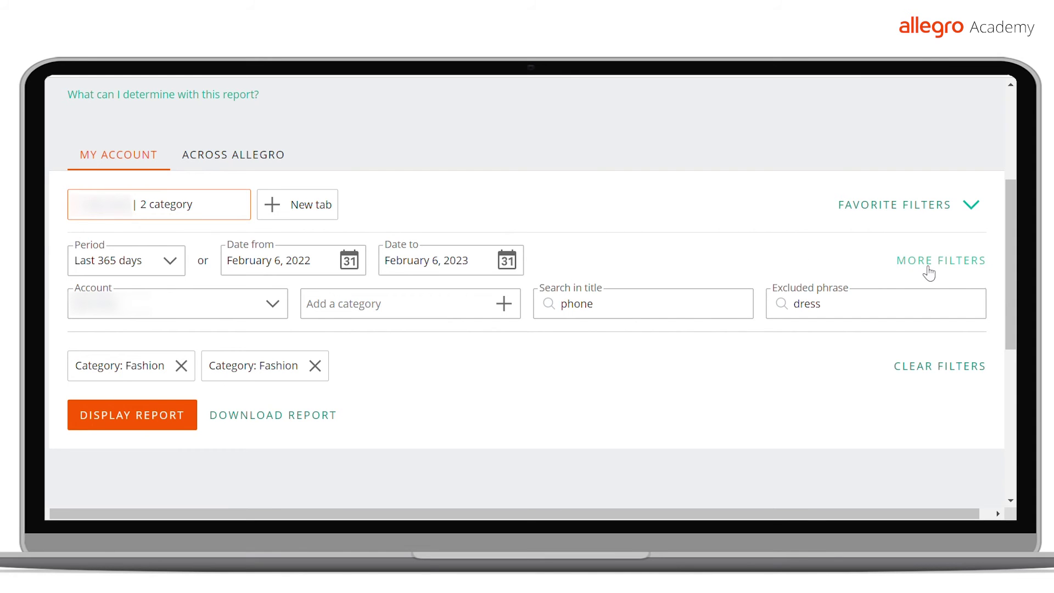
# - Under more filters, set the price range to 150 minimum and 5000 maximum
pyautogui.click(946, 269)
pyautogui.scroll(-2, 946, 268)
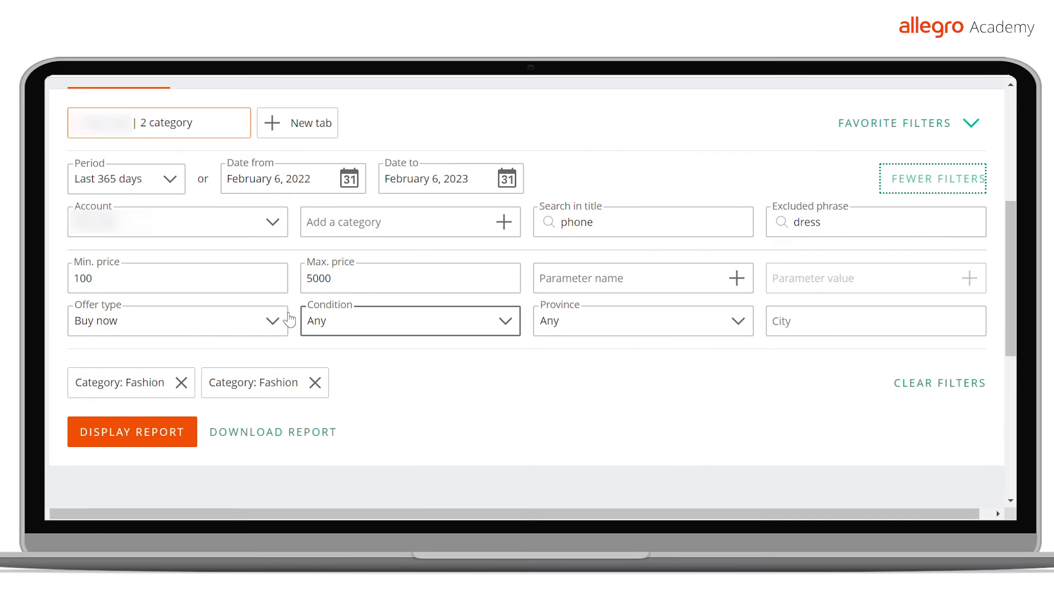
pyautogui.click(165, 291)
pyautogui.press('BackSpace')
pyautogui.write('50')
pyautogui.click(383, 292)
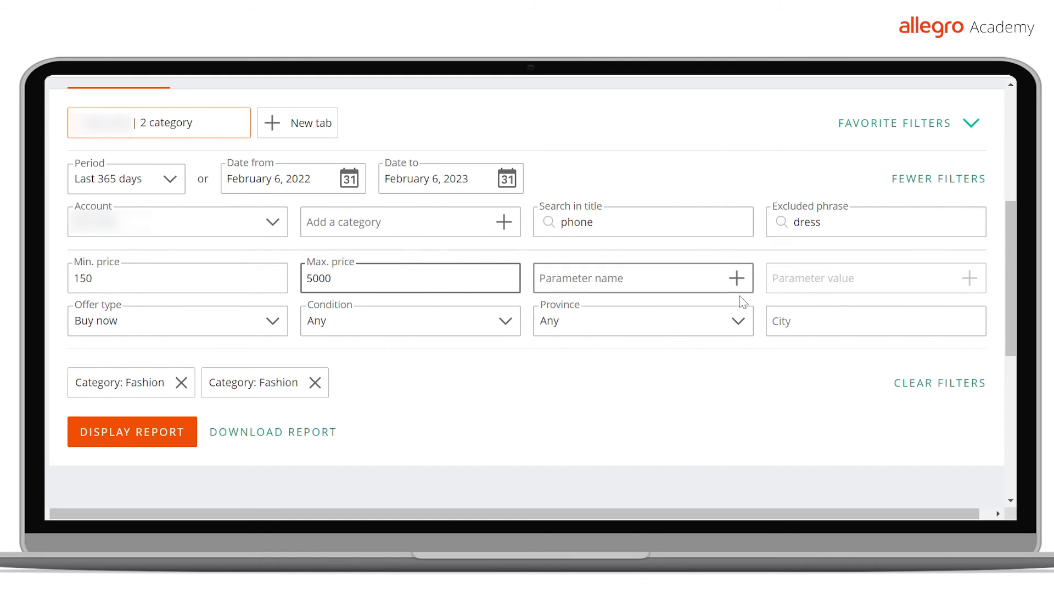
# - Set the condition filter to New, keeping the offer type as Buy now
pyautogui.click(400, 334)
pyautogui.click(387, 369)
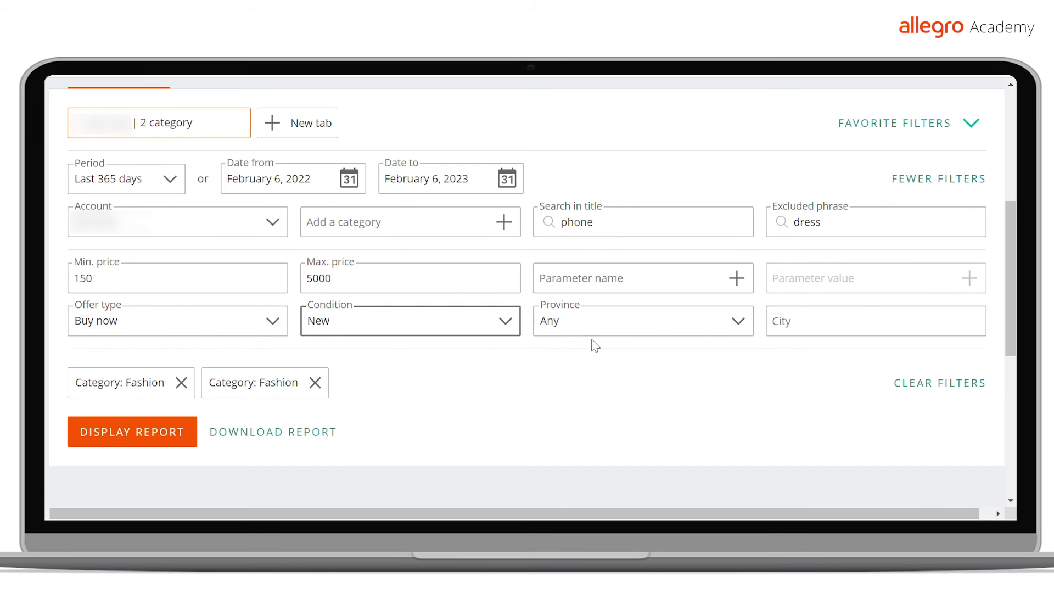
pyautogui.click(271, 330)
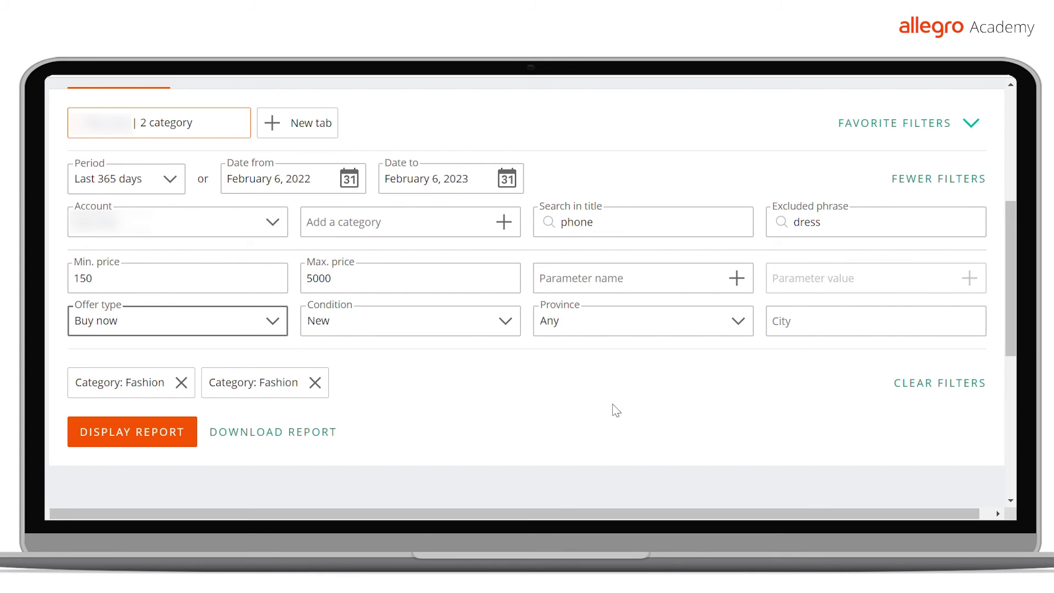
pyautogui.scroll(1, 733, 383)
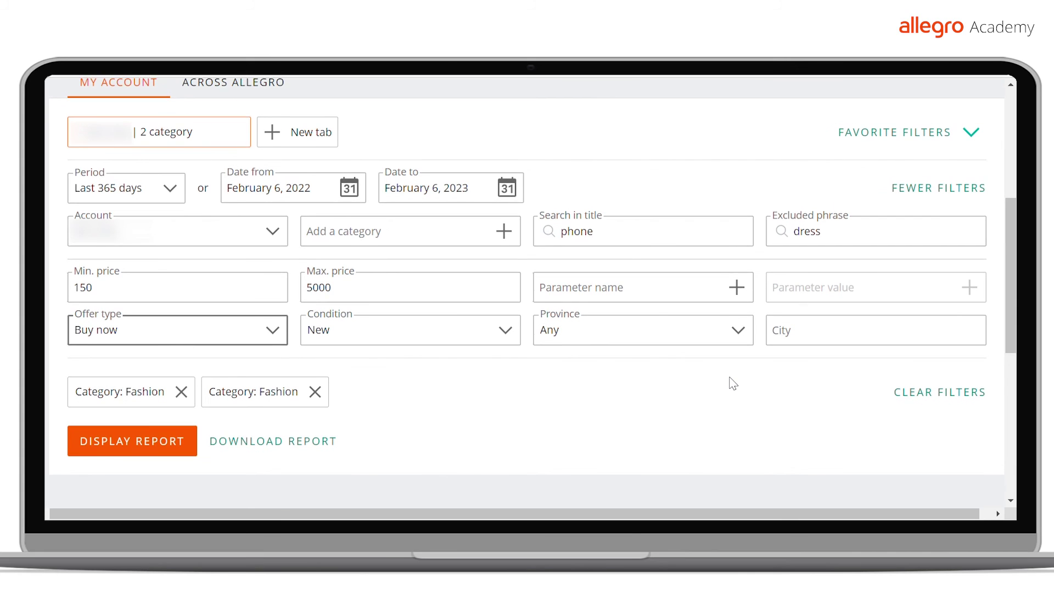